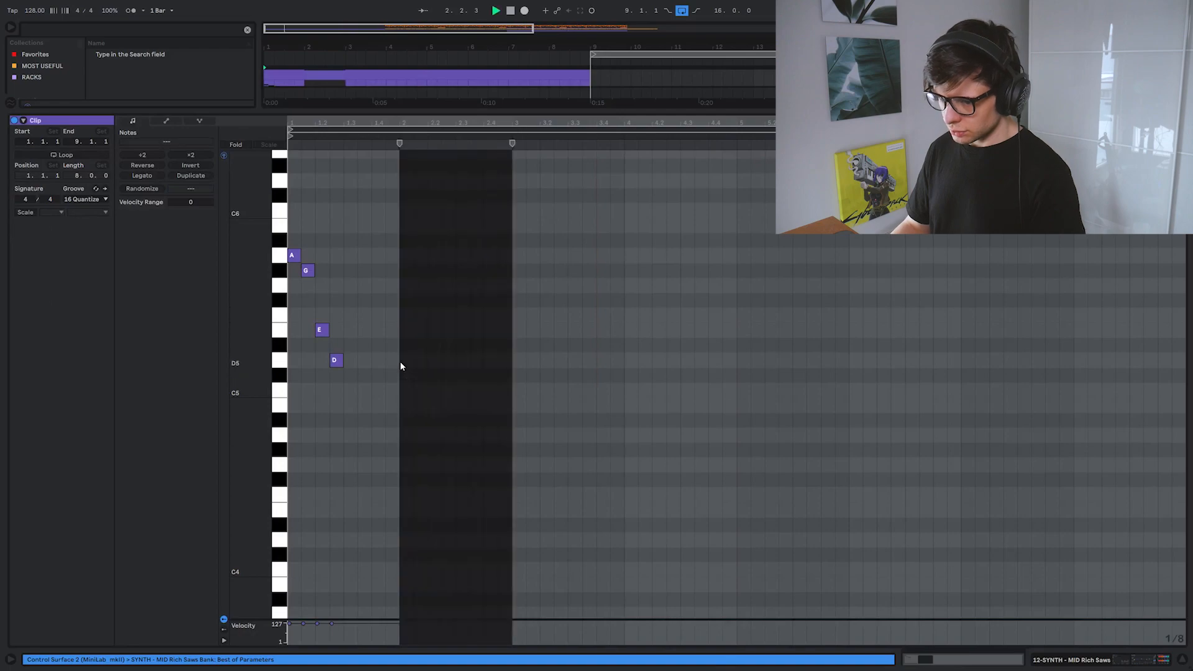
# Step: Lower the fourth note of the descending synth melody, D5, by one semitone and play the melody back
pyautogui.press('space')
pyautogui.moveTo(334, 365); pyautogui.dragTo(333, 380)
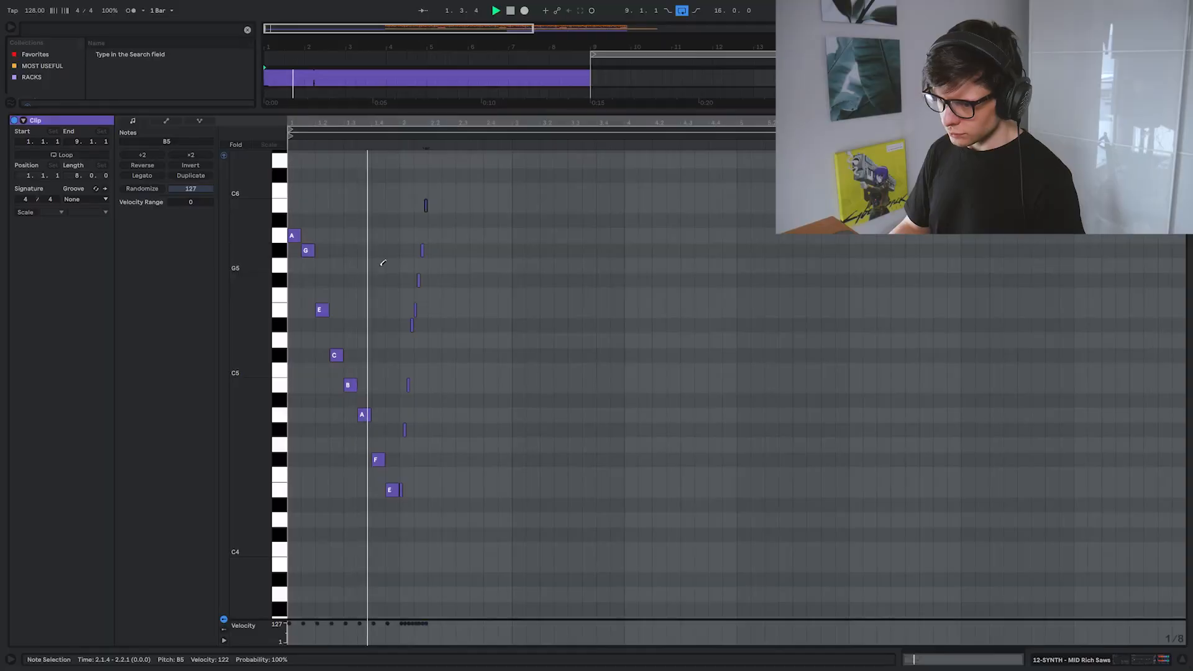
pyautogui.scroll(3, 379, 263)
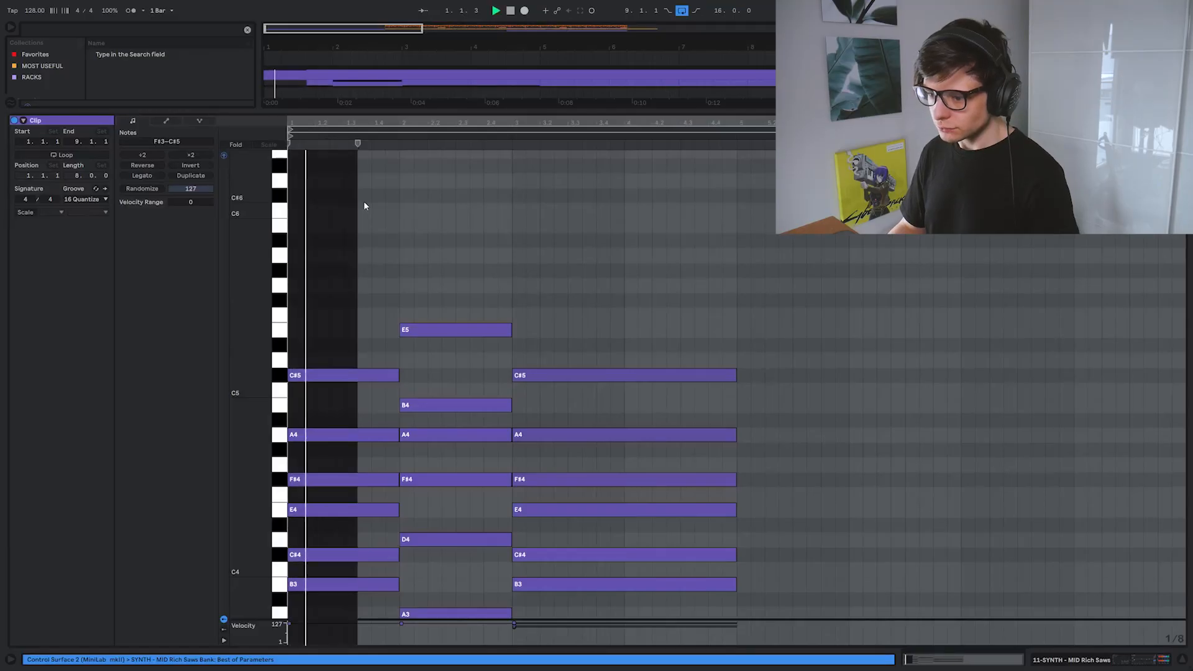
# Step: Return to the arrangement and play the synth chords together with the melody from bar 2
pyautogui.hotkey('shift', 'Tab')
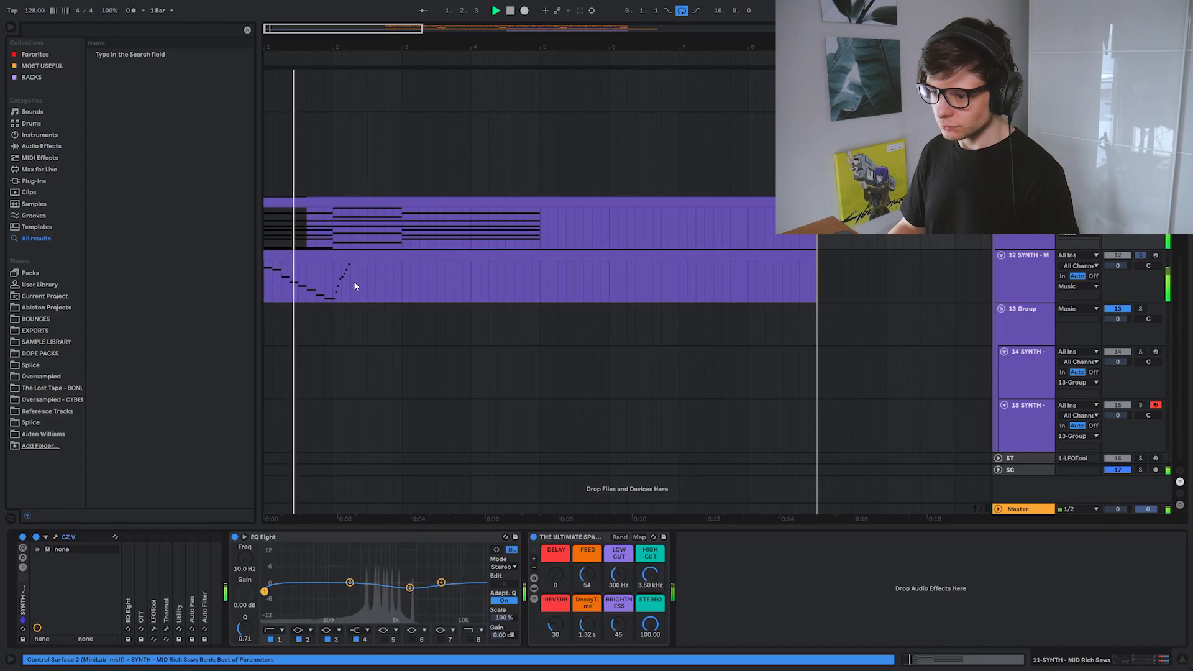
pyautogui.click(355, 283)
pyautogui.scroll(3, 329, 290)
pyautogui.moveTo(325, 292); pyautogui.dragTo(595, 267)
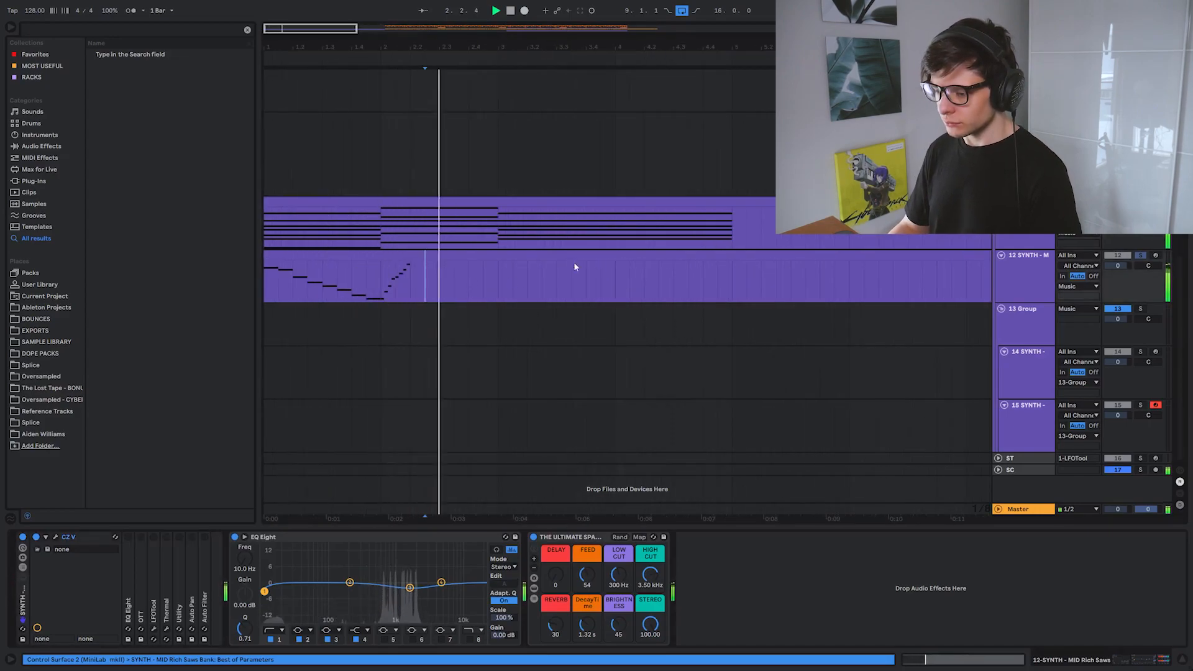
pyautogui.scroll(-3, 497, 263)
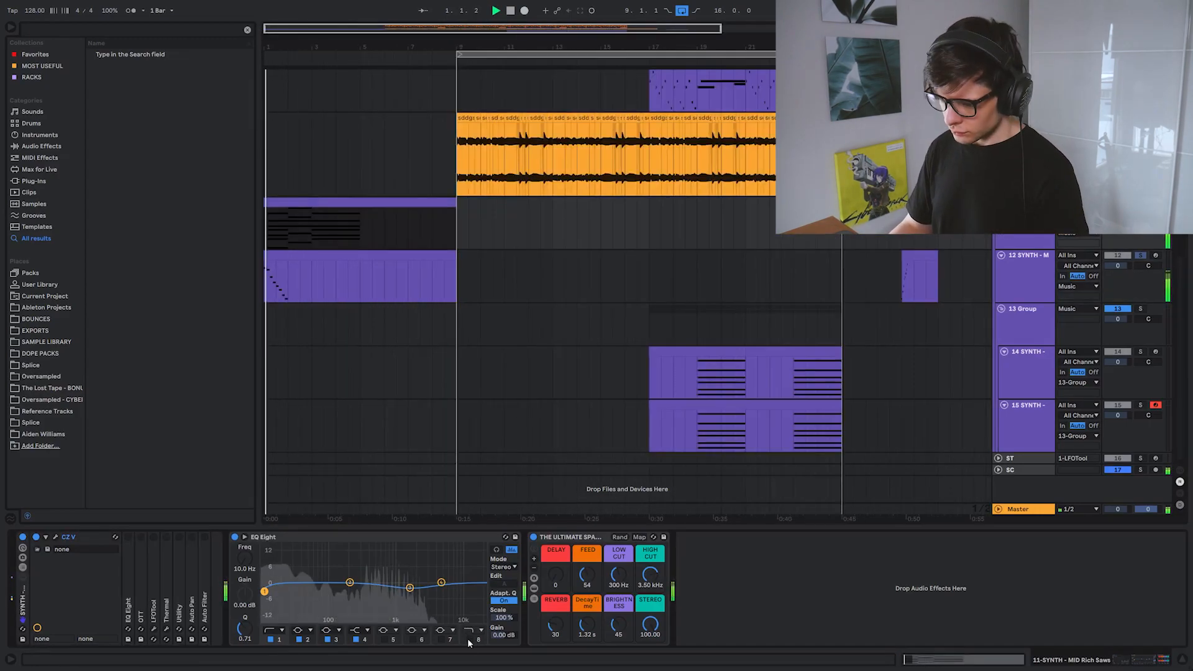
# Step: On the synth chord track's EQ Eight, enable band 8 as a high cut at 938 Hz and set the low cut to 359 Hz
pyautogui.click(470, 639)
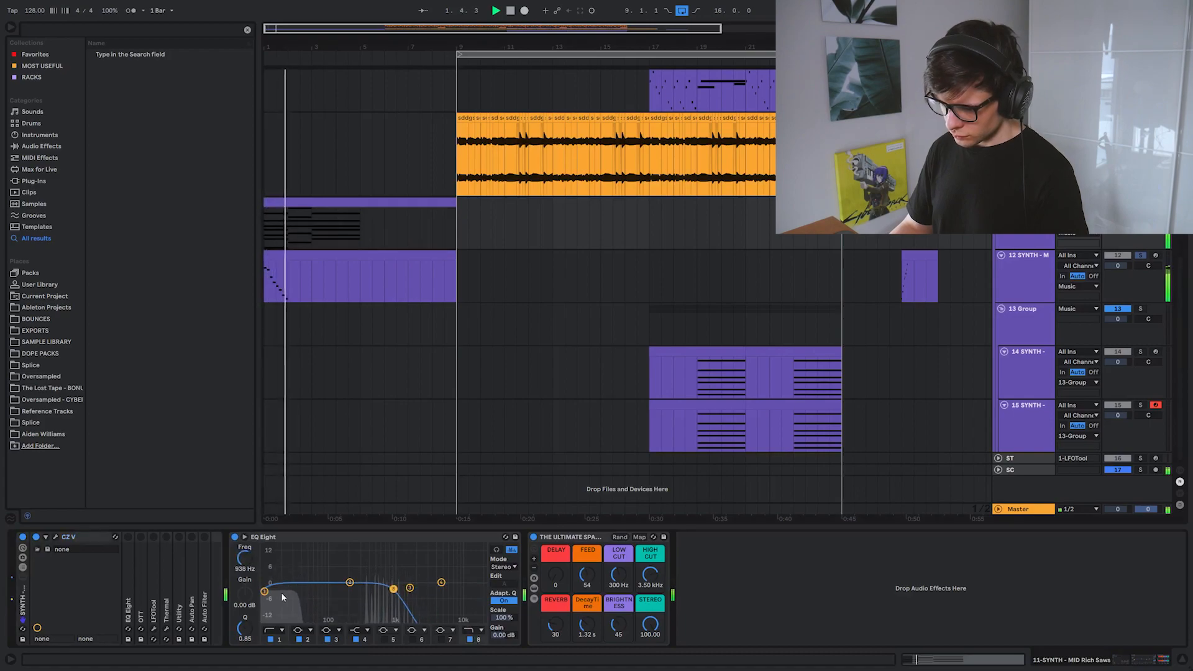
pyautogui.moveTo(264, 591); pyautogui.dragTo(364, 595)
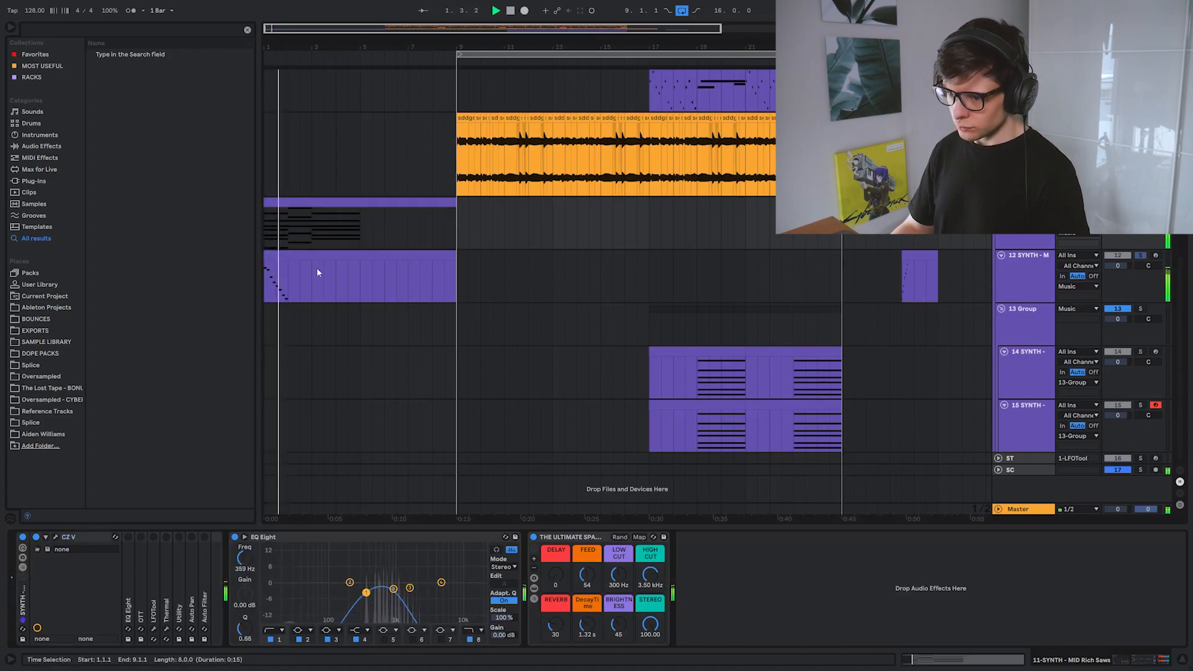
pyautogui.scroll(5, 316, 272)
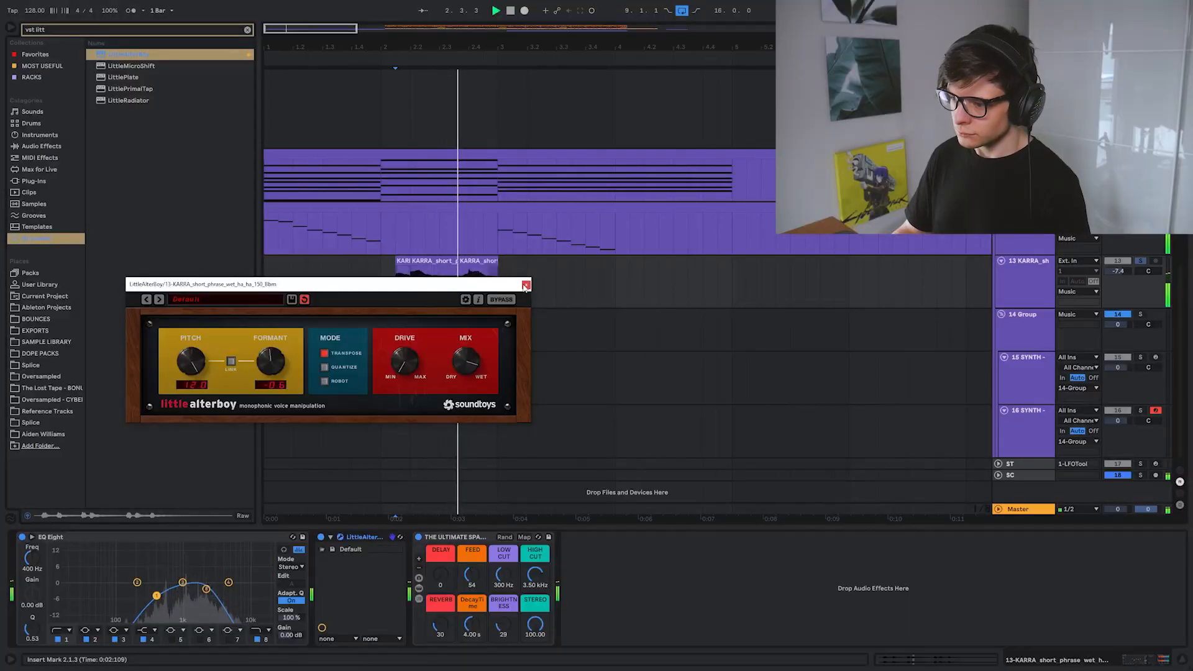
# Step: Close the LittleAlterBoy window and select bars 1 and 2 on the vocal phrase track
pyautogui.click(525, 286)
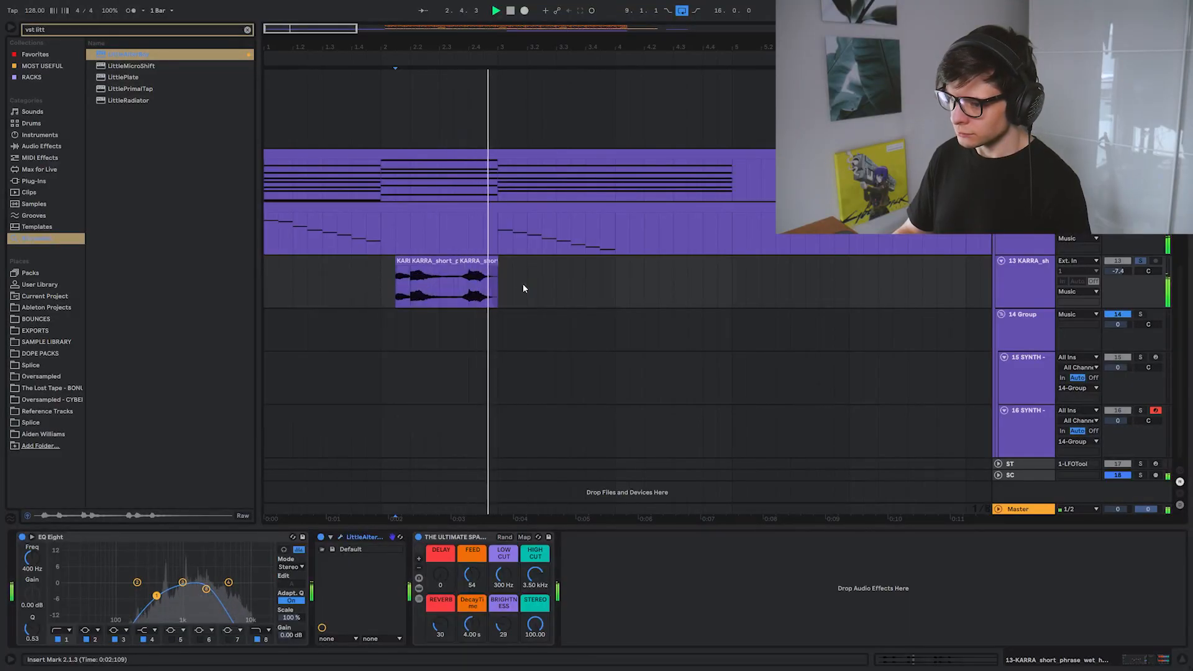
pyautogui.moveTo(501, 290); pyautogui.dragTo(211, 286)
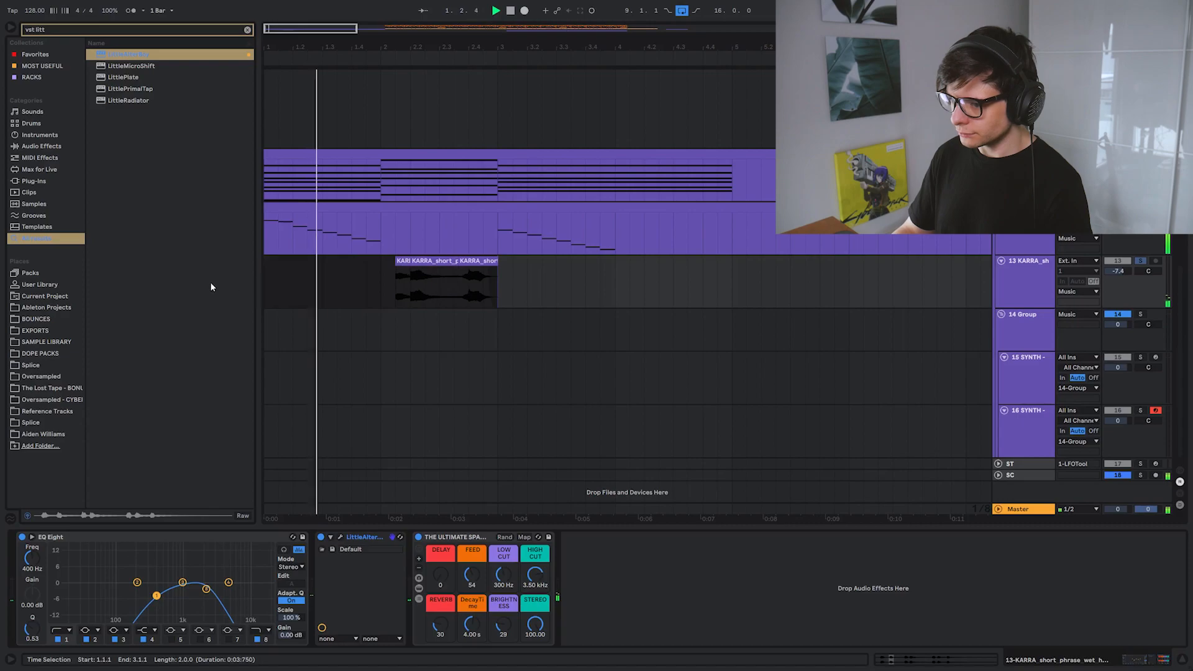
pyautogui.hotkey('shift', 'Tab')
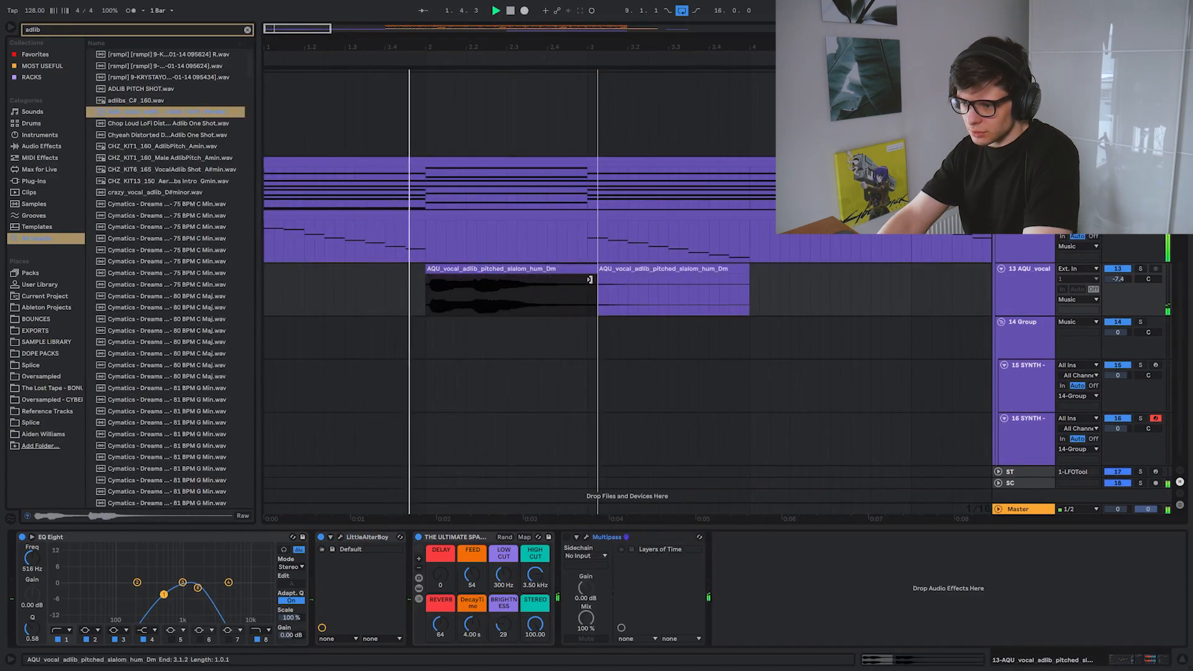
# Step: Transpose the AQU vocal adlib clip to -8 st and play it from bar 2
pyautogui.hotkey('shift', 'Tab')
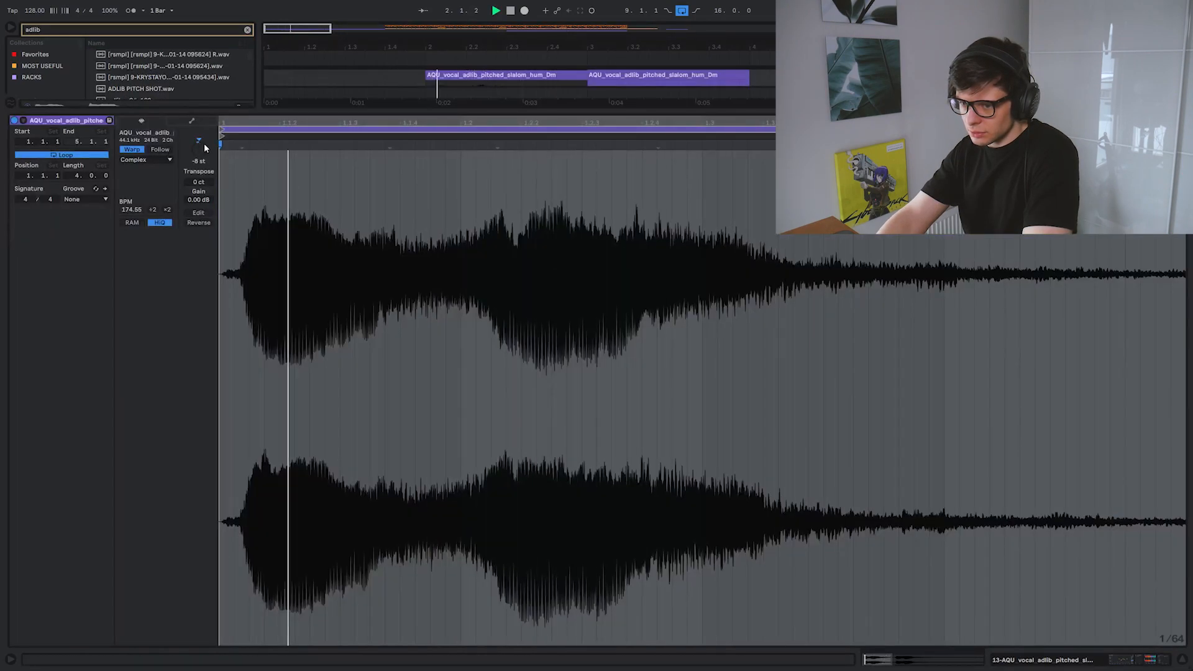
pyautogui.hotkey('shift', 'Tab')
pyautogui.click(429, 285)
pyautogui.press('space')
pyautogui.press('space')
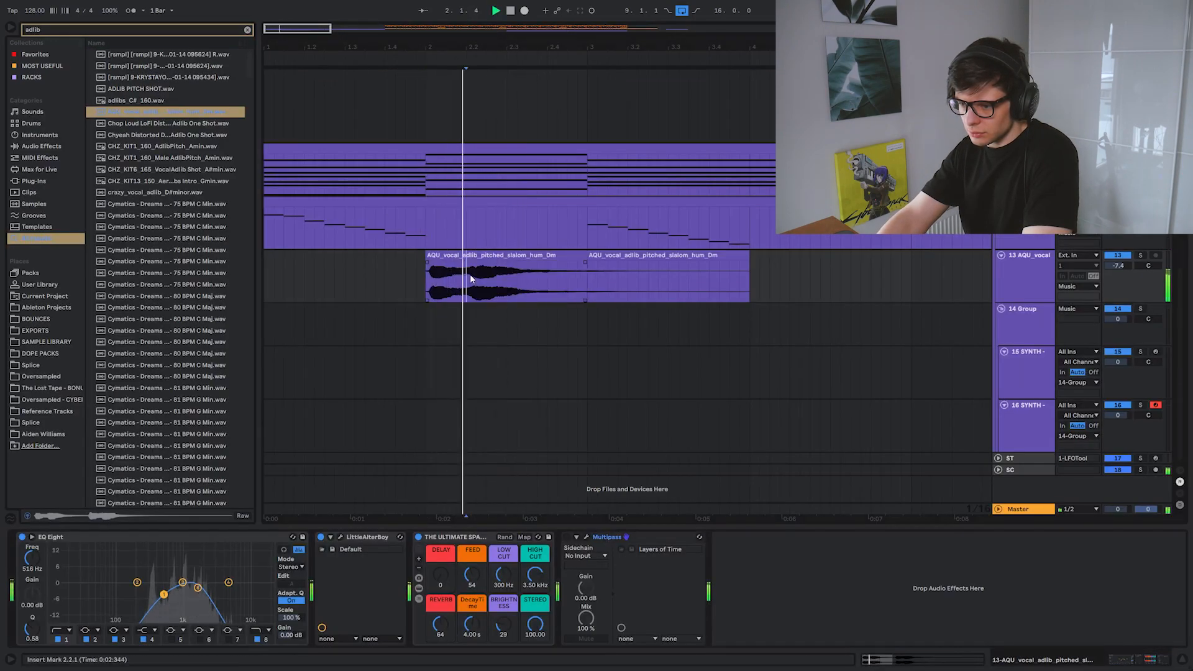
# Step: Split the AQU vocal adlib clip at 2.2.1 and open the second part for editing
pyautogui.click(469, 274)
pyautogui.press('space')
pyautogui.hotkey('ctrl', 'e')
pyautogui.doubleClick(476, 254)
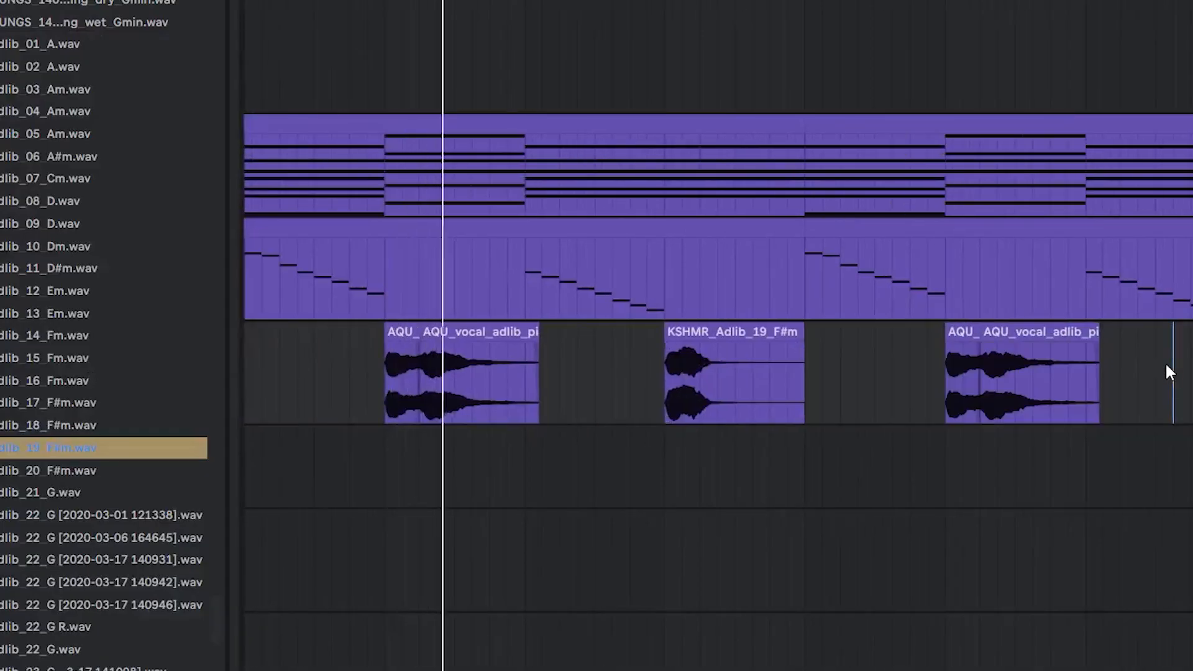
# Step: Insert eight bars of silence into the arrangement from bar 9 to bar 17, ahead of the drop
pyautogui.click(677, 397)
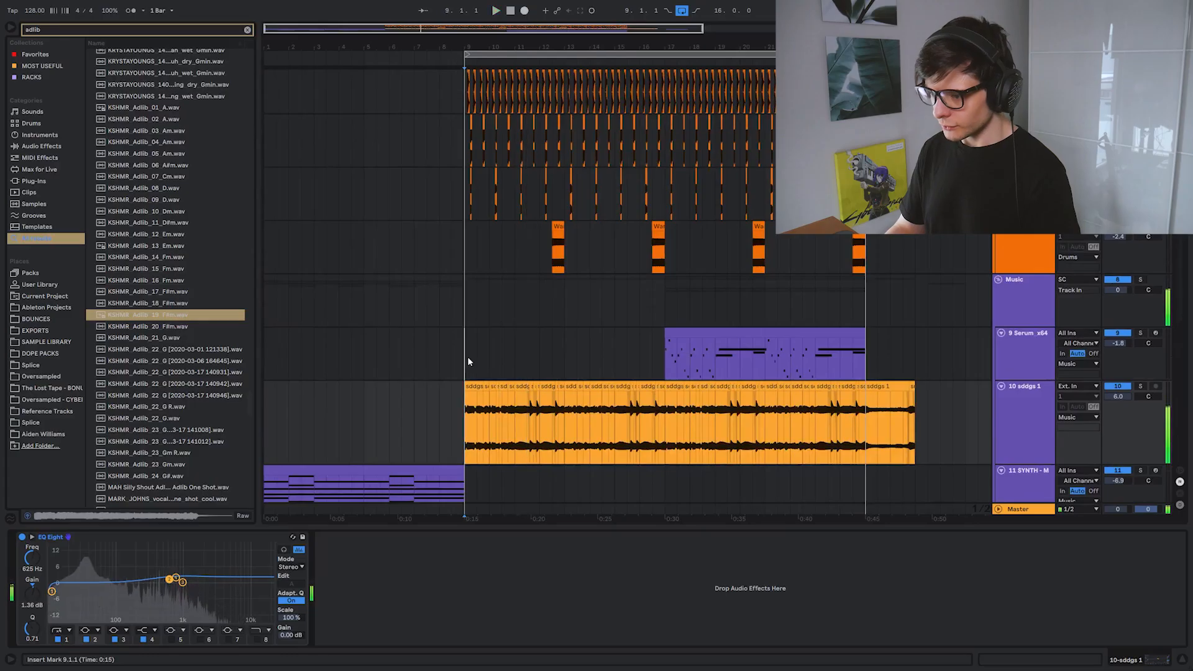
pyautogui.moveTo(467, 360); pyautogui.dragTo(660, 351)
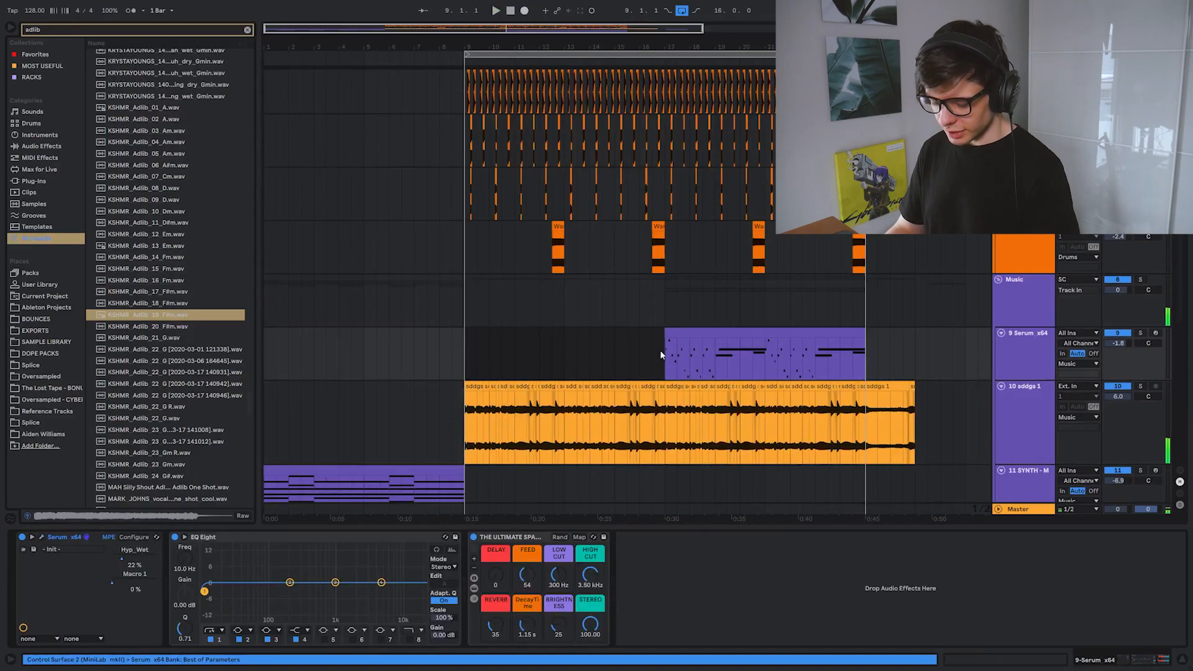
pyautogui.hotkey('ctrl', 'i')
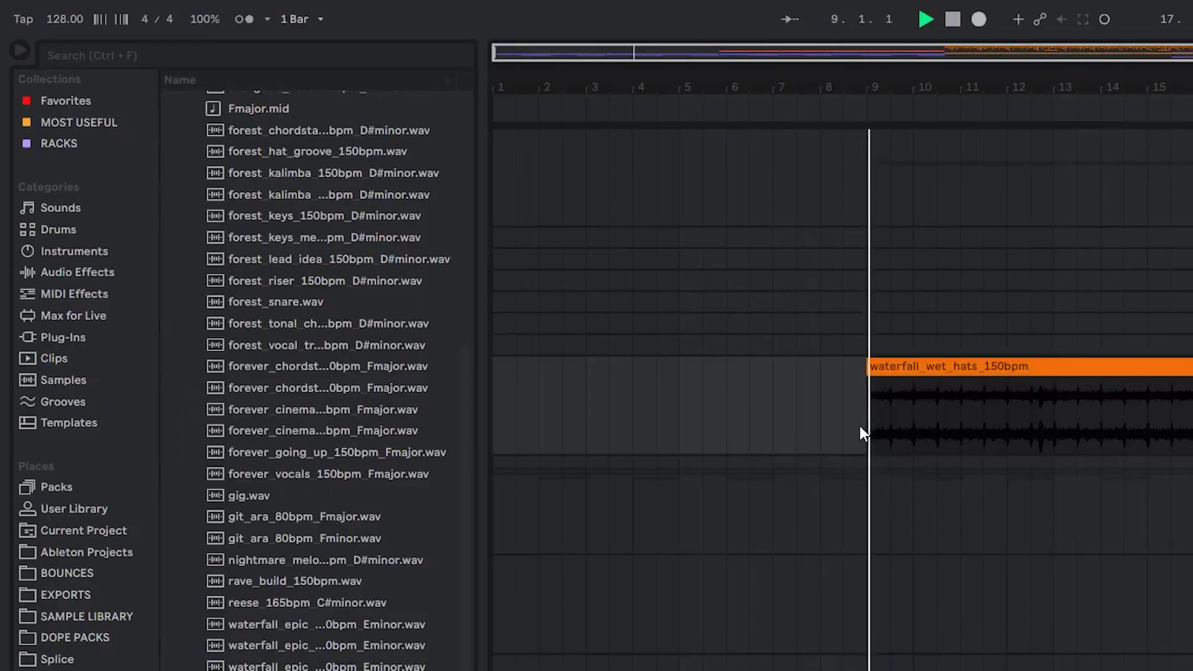
# Step: Set the waterfall_wet_hats_150bpm clip's warp mode to Re-Pitch and raise the low-cut frequency in its track's EQ Eight
pyautogui.doubleClick(859, 429)
pyautogui.click(271, 297)
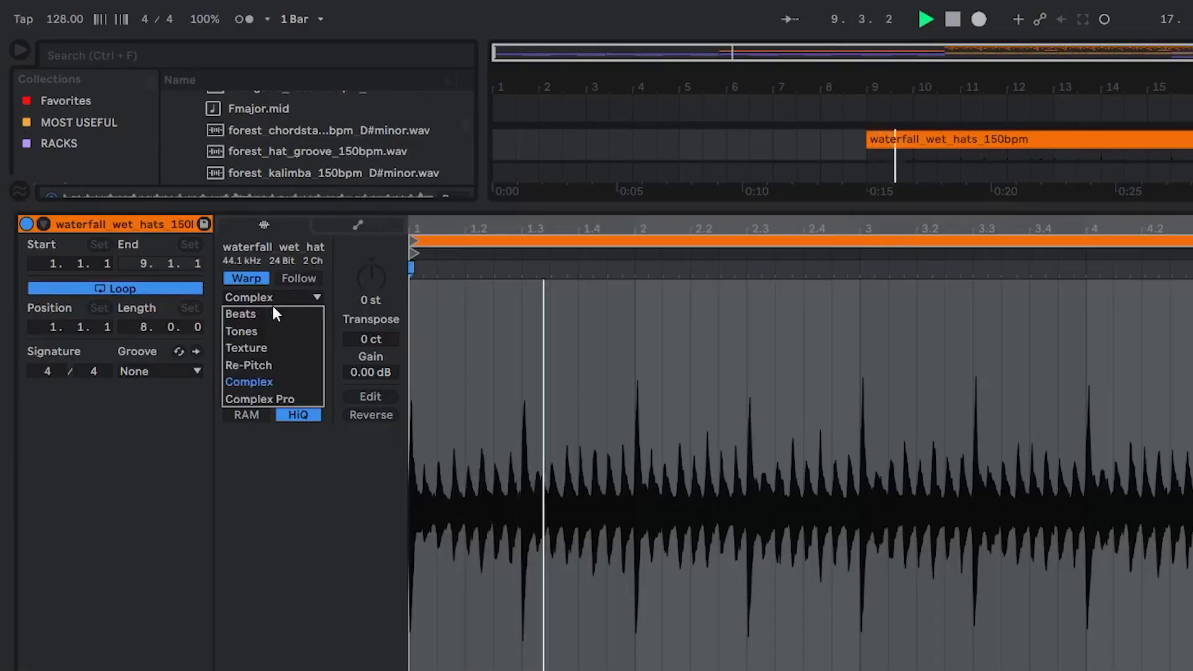
pyautogui.click(273, 362)
pyautogui.hotkey('ctrl', 'alt', 'l')
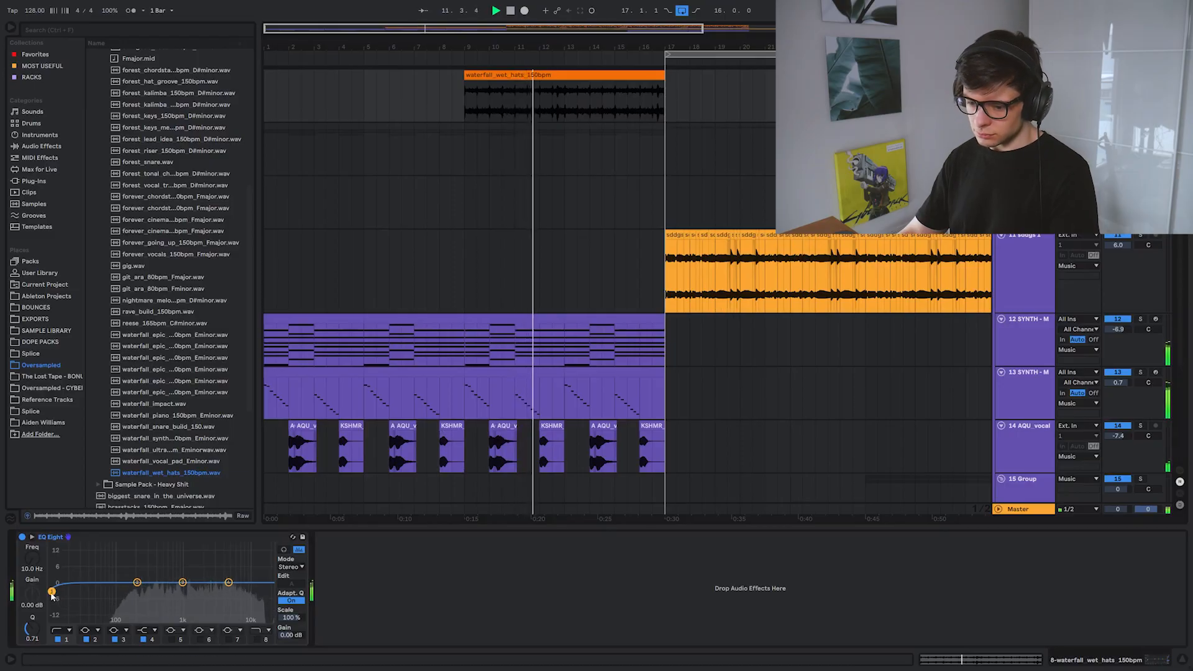
pyautogui.moveTo(53, 594); pyautogui.dragTo(157, 597)
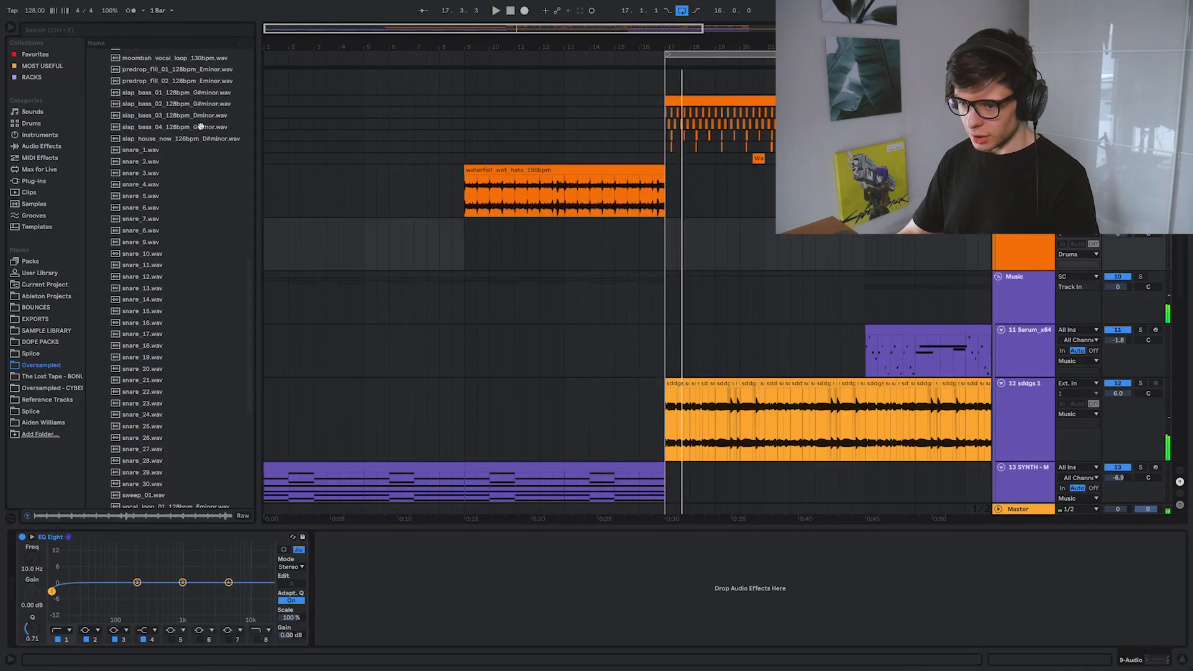
# Step: Place the sweep_01.wav sample on the empty audio track below the wet hats, at about bar 14
pyautogui.scroll(5, 192, 348)
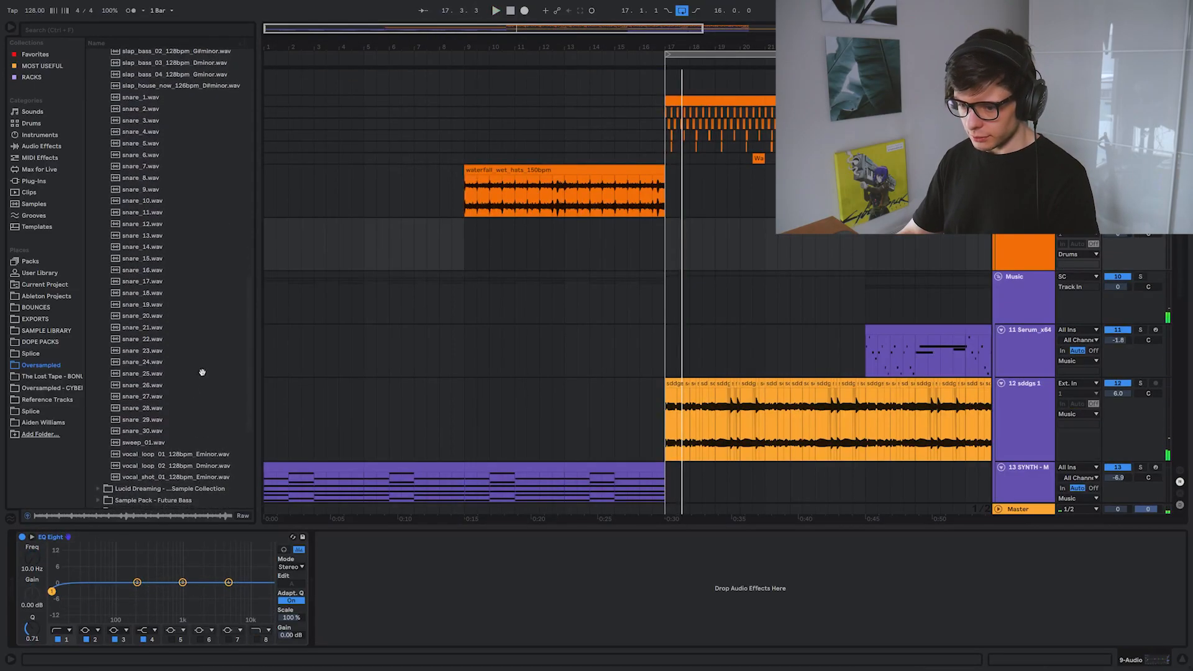
pyautogui.press('space')
pyautogui.moveTo(147, 382); pyautogui.dragTo(612, 248)
pyautogui.press('space')
pyautogui.scroll(5, 664, 233)
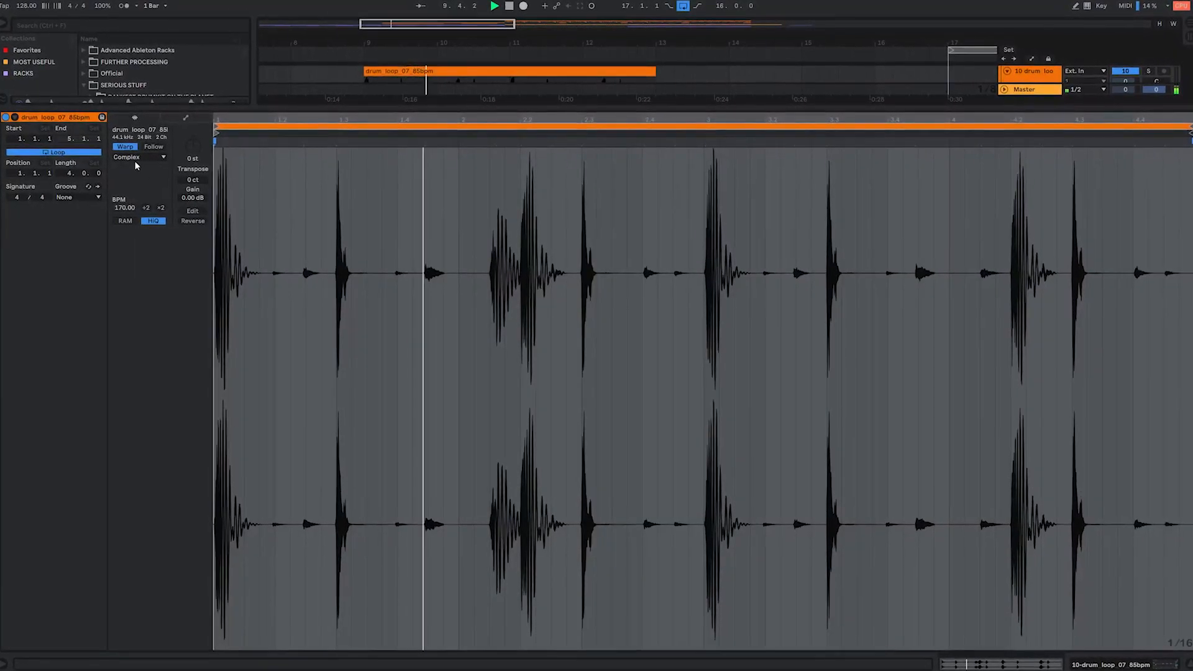
# Step: Set the drum_loop_07_85bpm clip's warp mode to Beats and duplicate the clip directly after itself
pyautogui.click(136, 159)
pyautogui.click(127, 168)
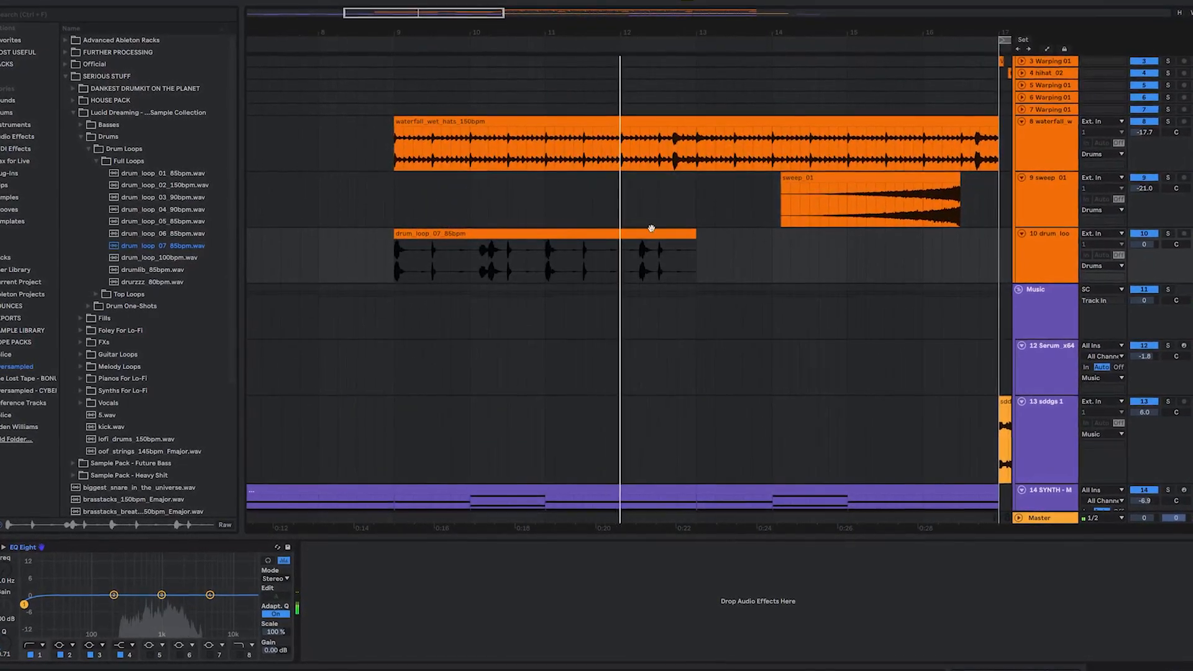
pyautogui.hotkey('ctrl', 'd')
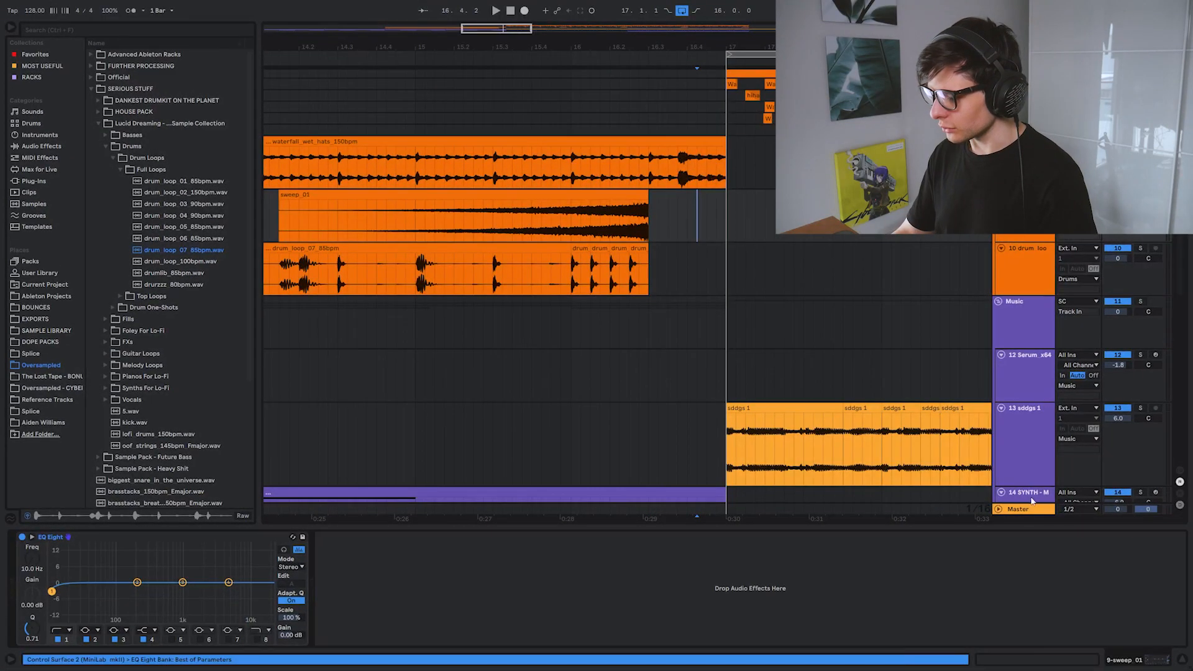
# Step: Search the browser for "vst shaper" and add ShaperBox 2 to the Master track after Utility
pyautogui.click(1015, 507)
pyautogui.hotkey('ctrl', 'f')
pyautogui.write('vst shaper')
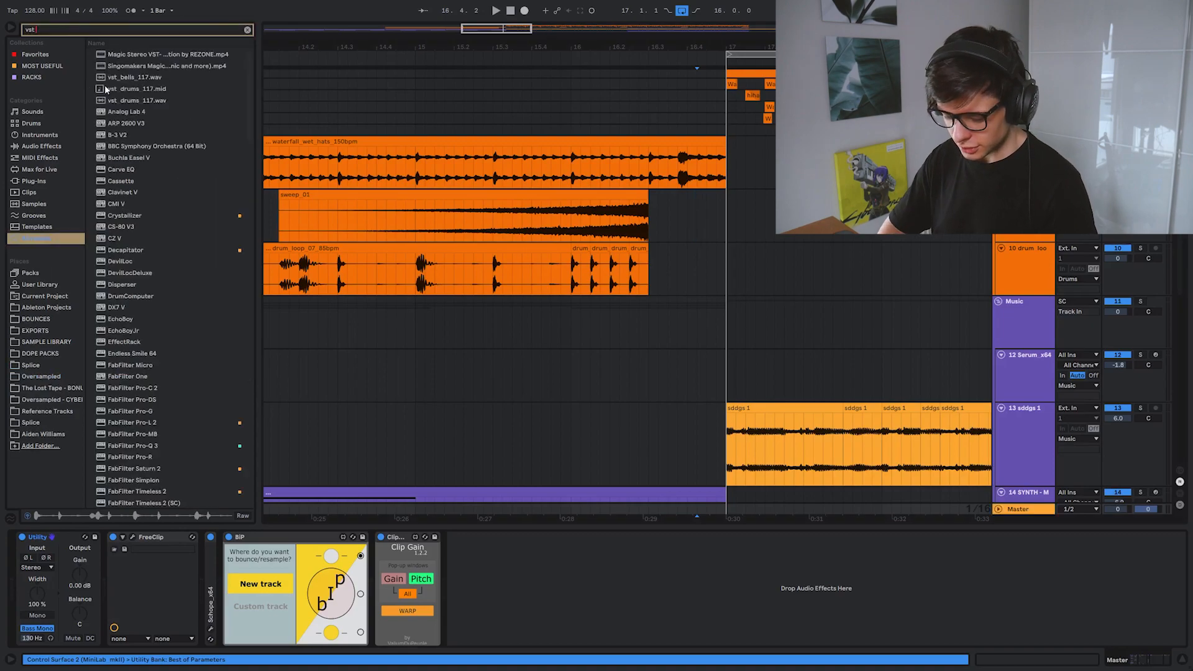
pyautogui.moveTo(124, 100); pyautogui.dragTo(180, 606)
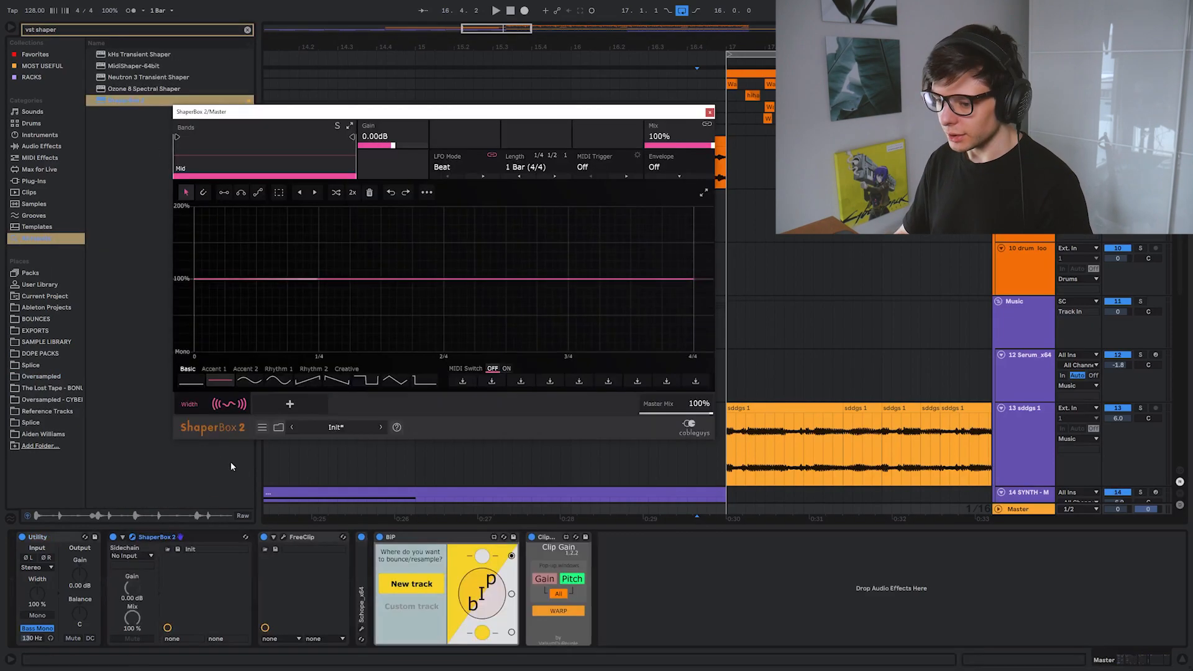
# Step: Replace ShaperBox 2's Width shaper with the Time shaper using Tape-stop 1 at 1/2 length, and move the plugin window upwards
pyautogui.click(244, 400)
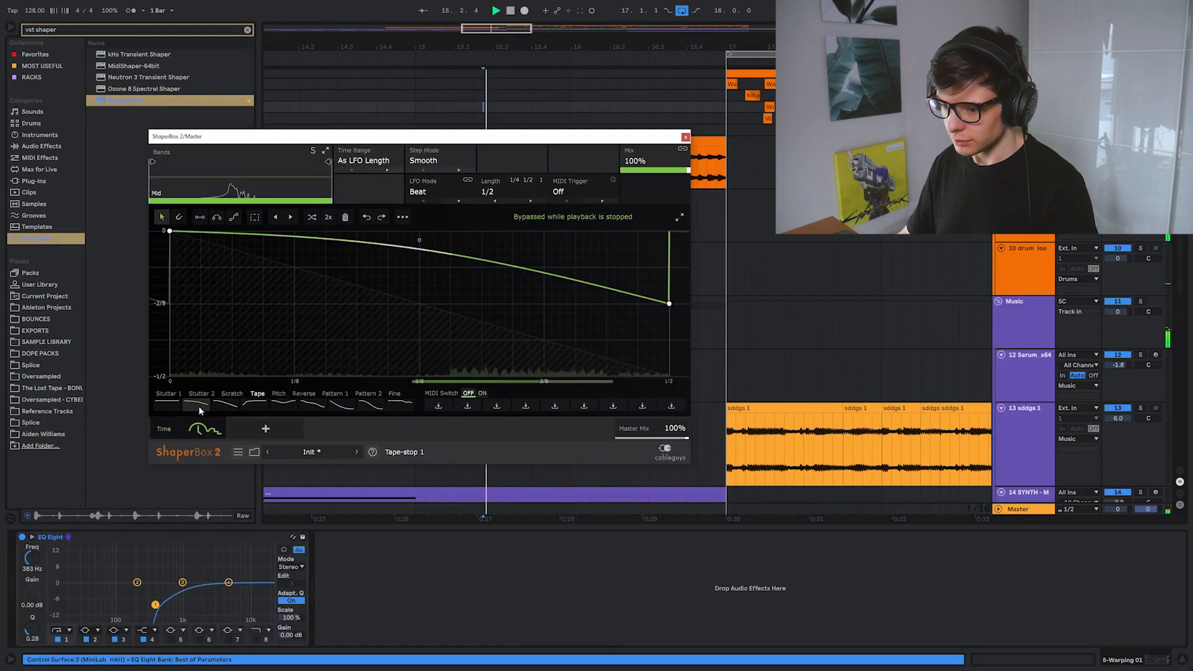
pyautogui.moveTo(521, 140); pyautogui.dragTo(412, 56)
pyautogui.moveTo(412, 57); pyautogui.dragTo(409, 57)
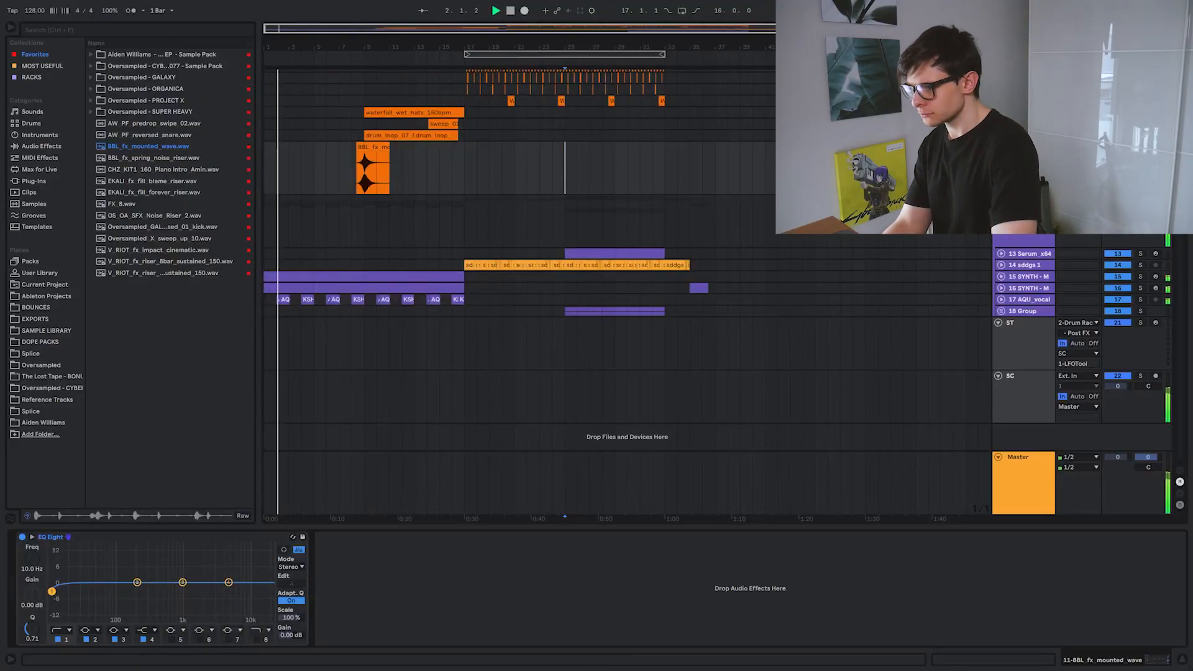
# Step: Fold the BBL_fx_mounted_wave track and play the arrangement through the build-up into the drop
pyautogui.press('u')
pyautogui.scroll(3, 399, 208)
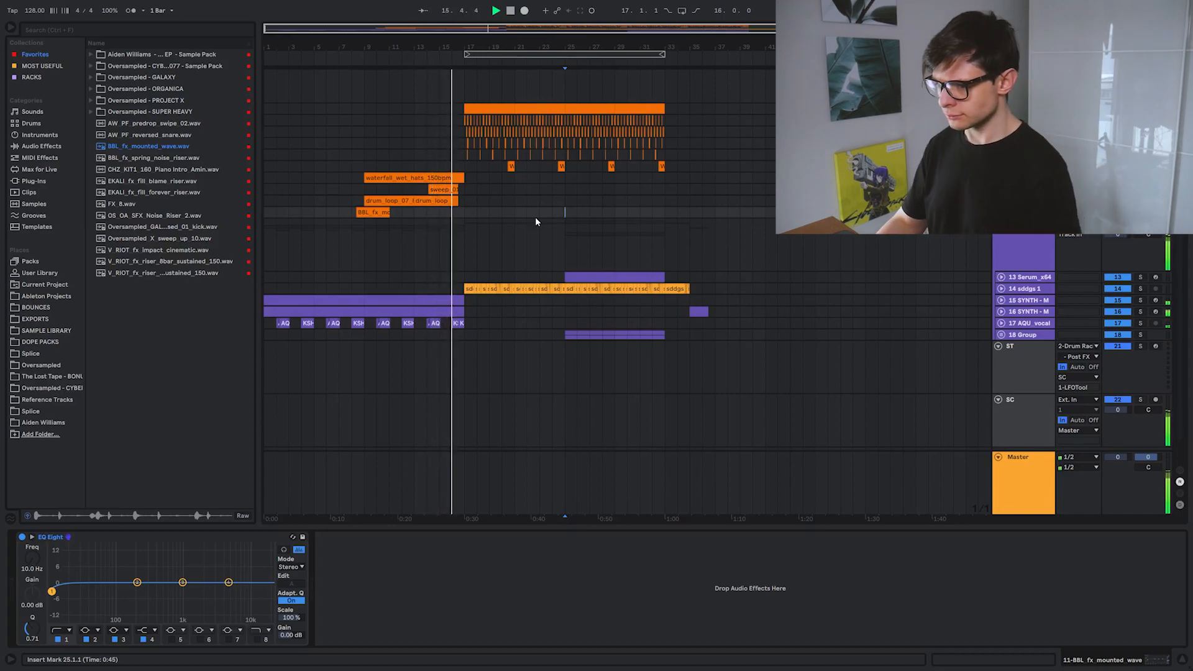
pyautogui.scroll(5, 472, 230)
pyautogui.moveTo(449, 218); pyautogui.dragTo(567, 200)
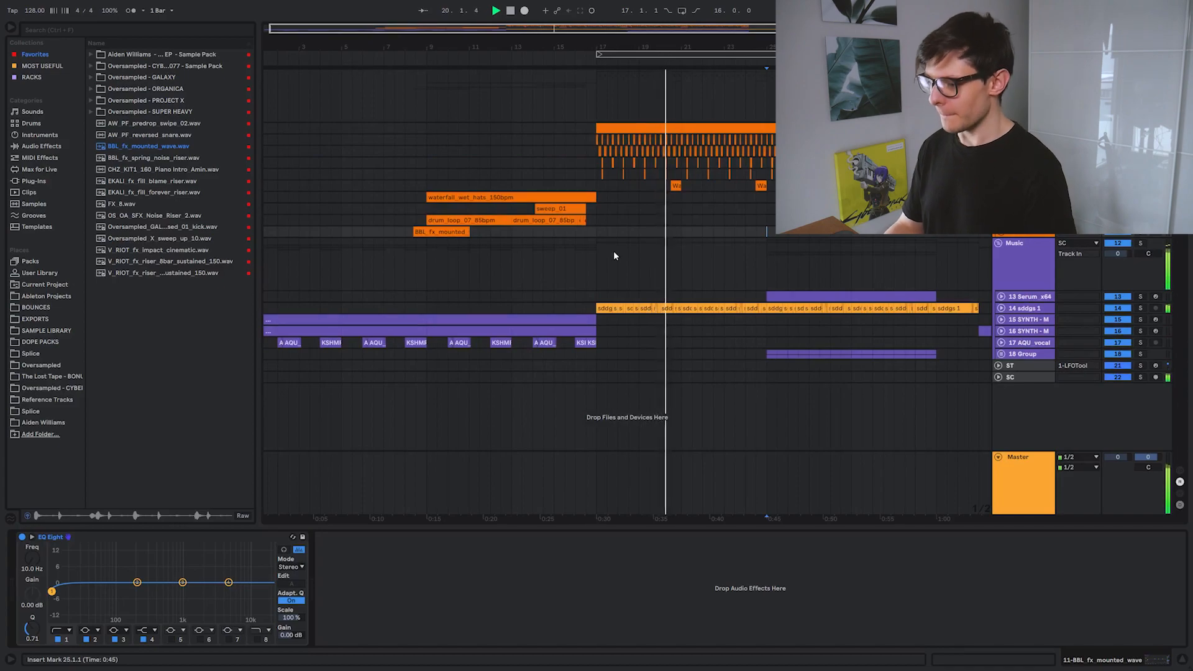
pyautogui.scroll(3, 699, 244)
pyautogui.scroll(2, 715, 239)
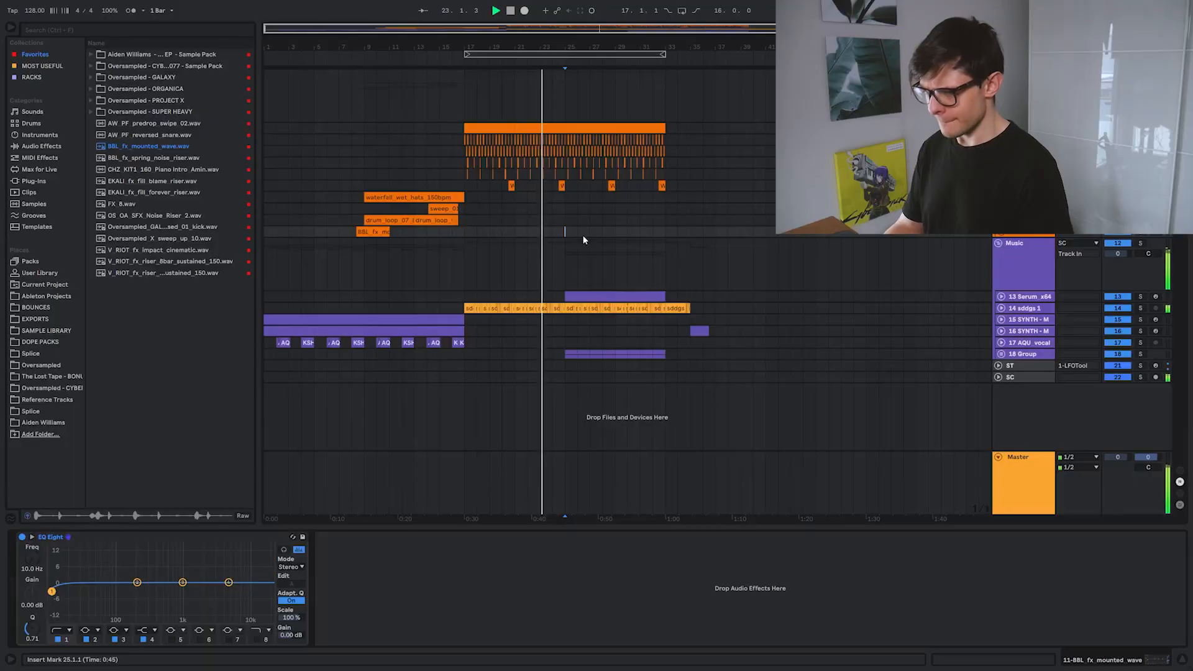
pyautogui.scroll(5, 582, 238)
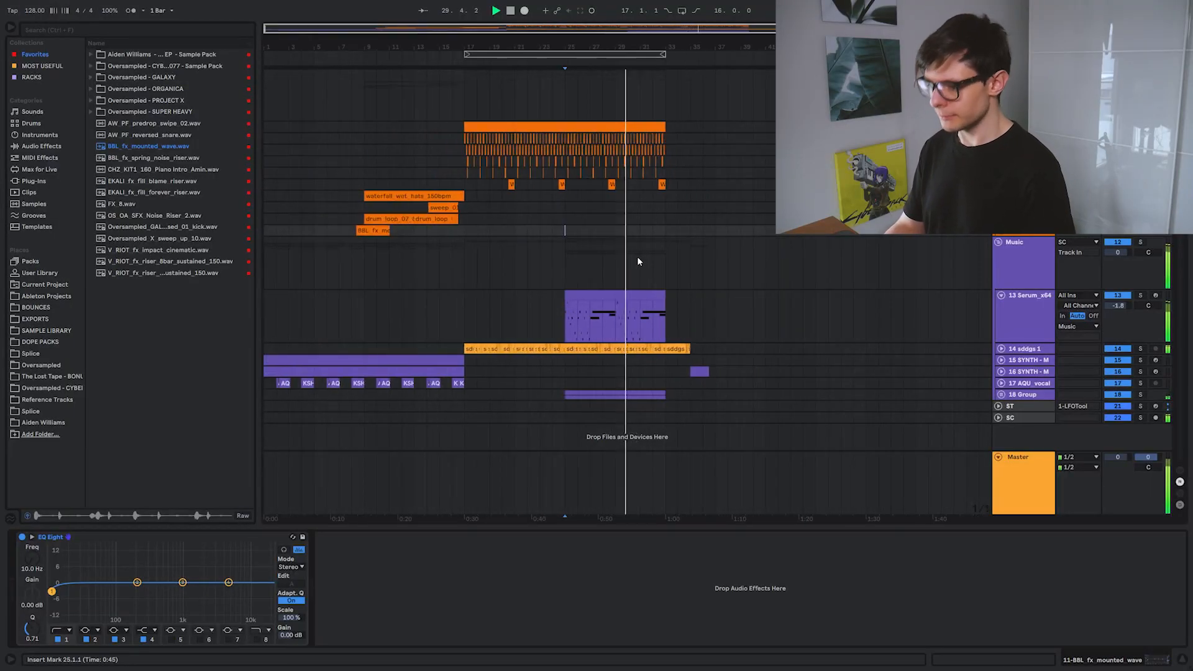
# Step: Play the second half of the drop and examine its Serum and sddgs 1 clips up to the end
pyautogui.scroll(3, 641, 261)
pyautogui.scroll(1, 642, 259)
pyautogui.scroll(-4, 642, 264)
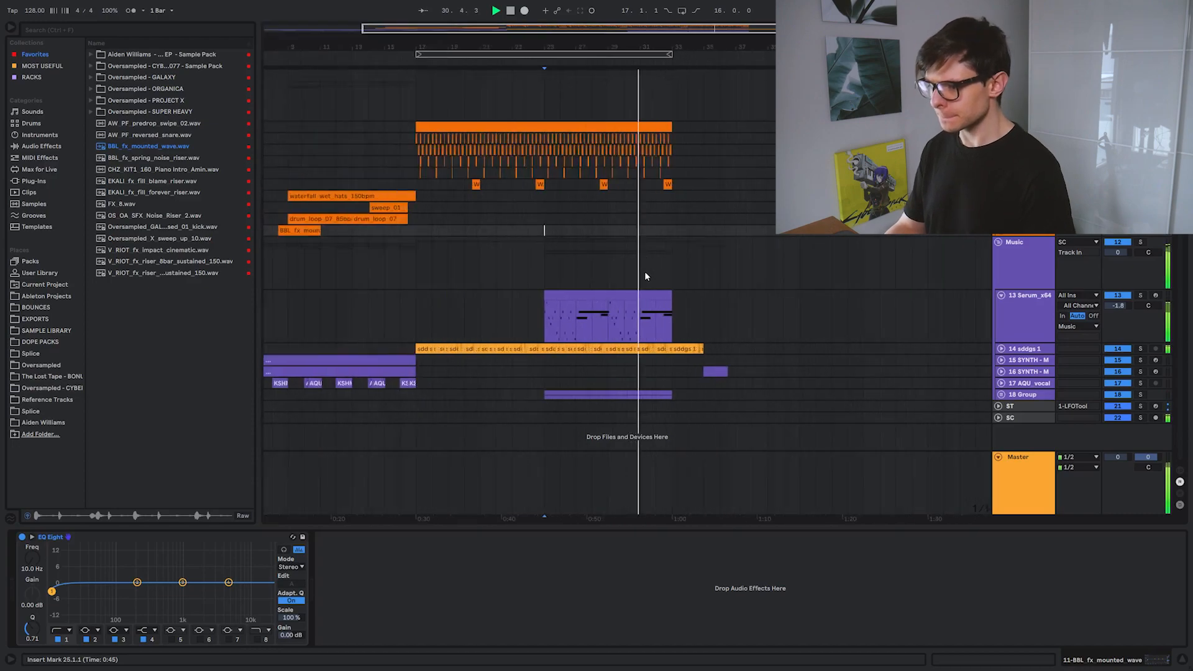
pyautogui.scroll(3, 451, 298)
pyautogui.scroll(-2, 311, 283)
pyautogui.scroll(-1, 878, 317)
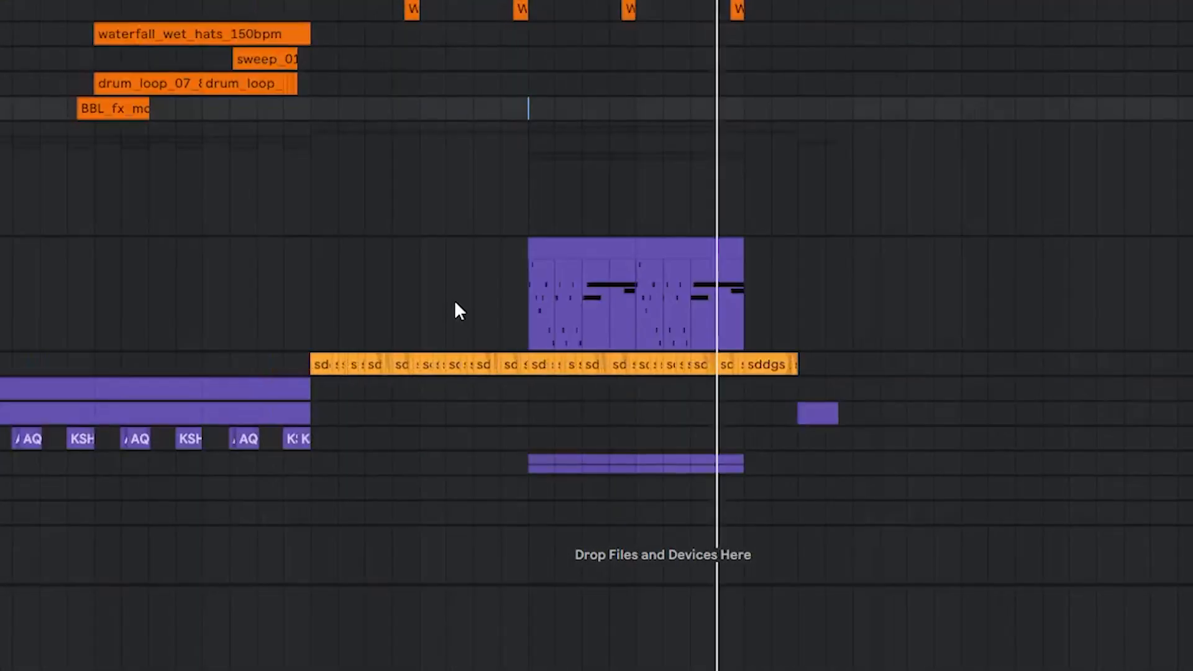
pyautogui.scroll(5, 672, 329)
pyautogui.scroll(-4, 758, 338)
pyautogui.scroll(4, 860, 323)
pyautogui.scroll(-4, 745, 273)
pyautogui.scroll(4, 379, 245)
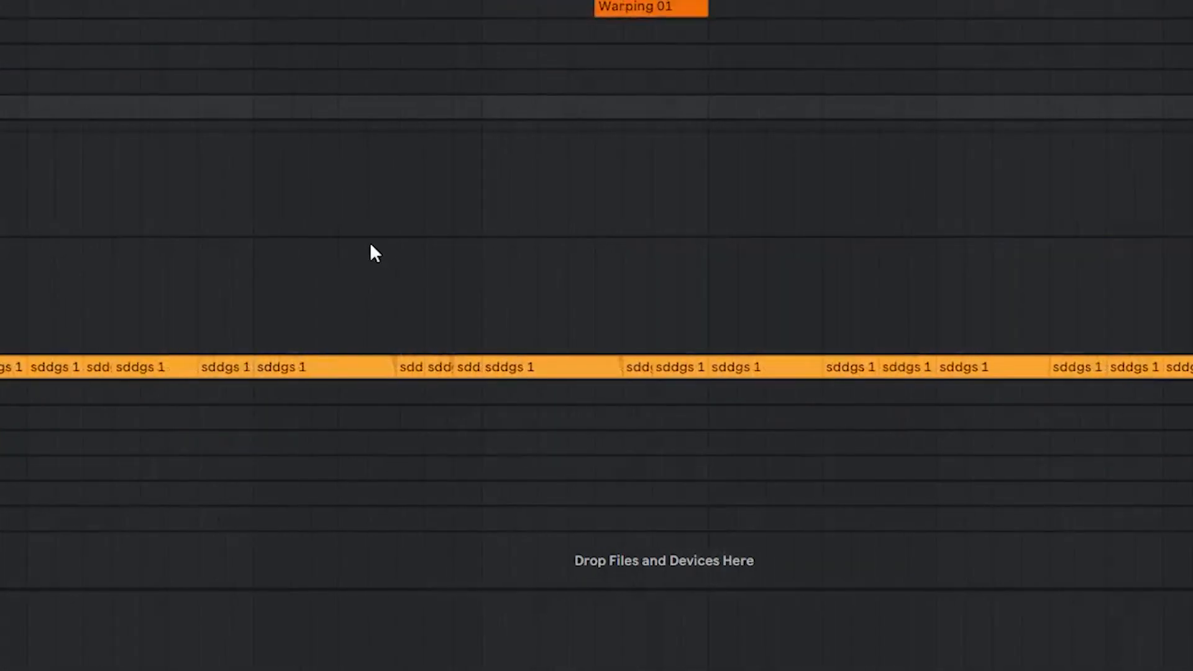
pyautogui.scroll(-5, 435, 261)
pyautogui.scroll(5, 671, 342)
# Step: Unfold the Music group's tracks, inspect the clips around the drop's end, and fold the tracks again
pyautogui.keyDown('alt'); pyautogui.click(1000, 350); pyautogui.keyUp('alt')
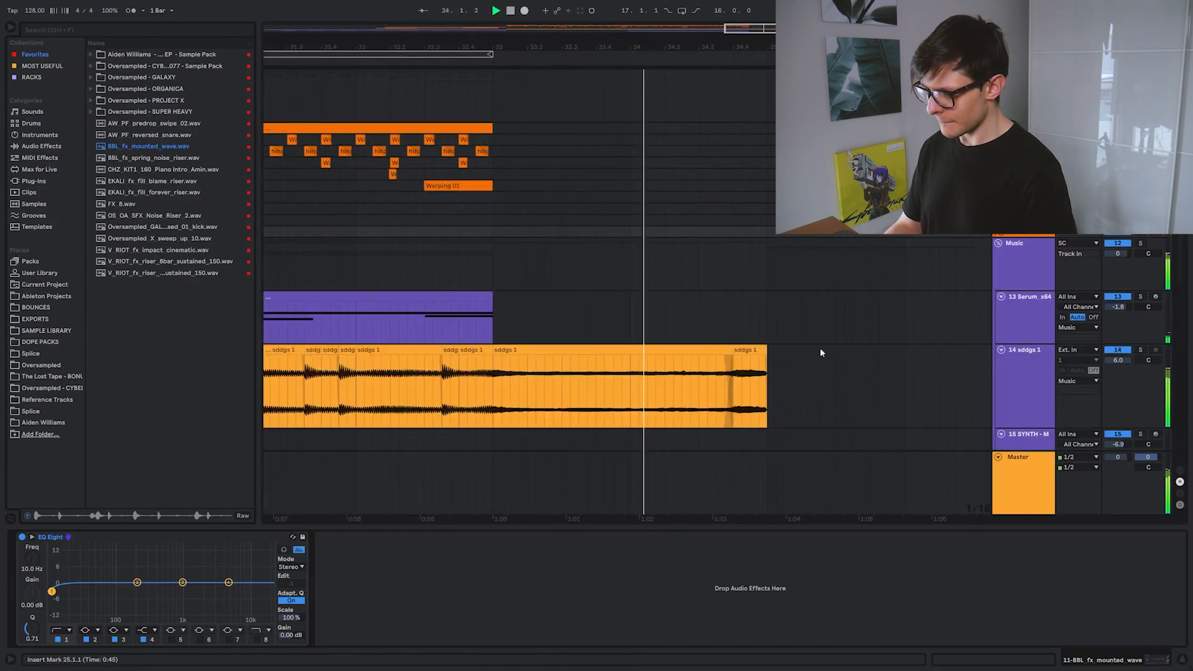
pyautogui.scroll(-3, 818, 373)
pyautogui.moveTo(816, 385); pyautogui.dragTo(710, 198)
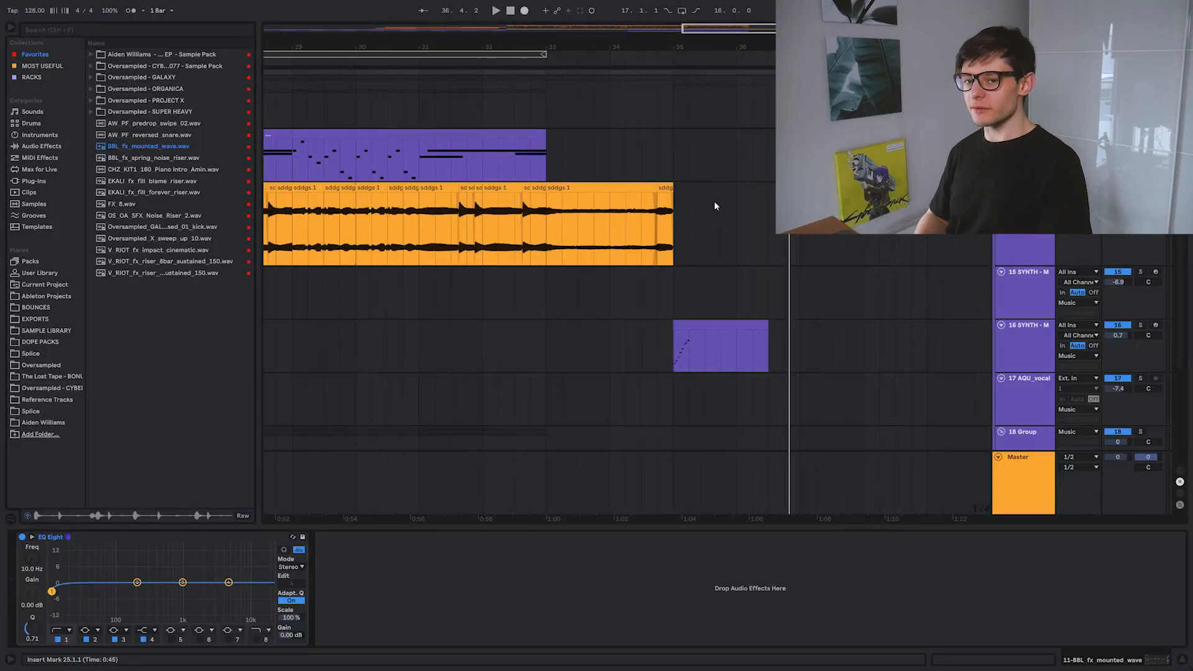
pyautogui.keyDown('alt'); pyautogui.click(1000, 187); pyautogui.keyUp('alt')
pyautogui.scroll(-5, 790, 259)
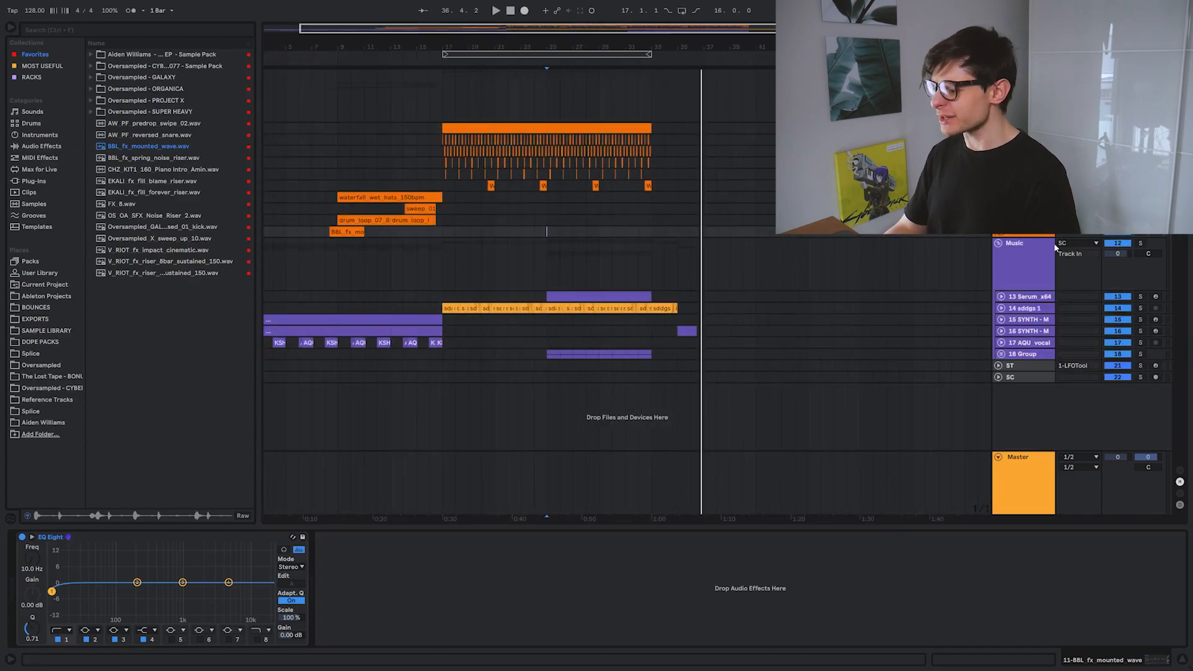
pyautogui.rightClick(1034, 254)
pyautogui.click(1073, 473)
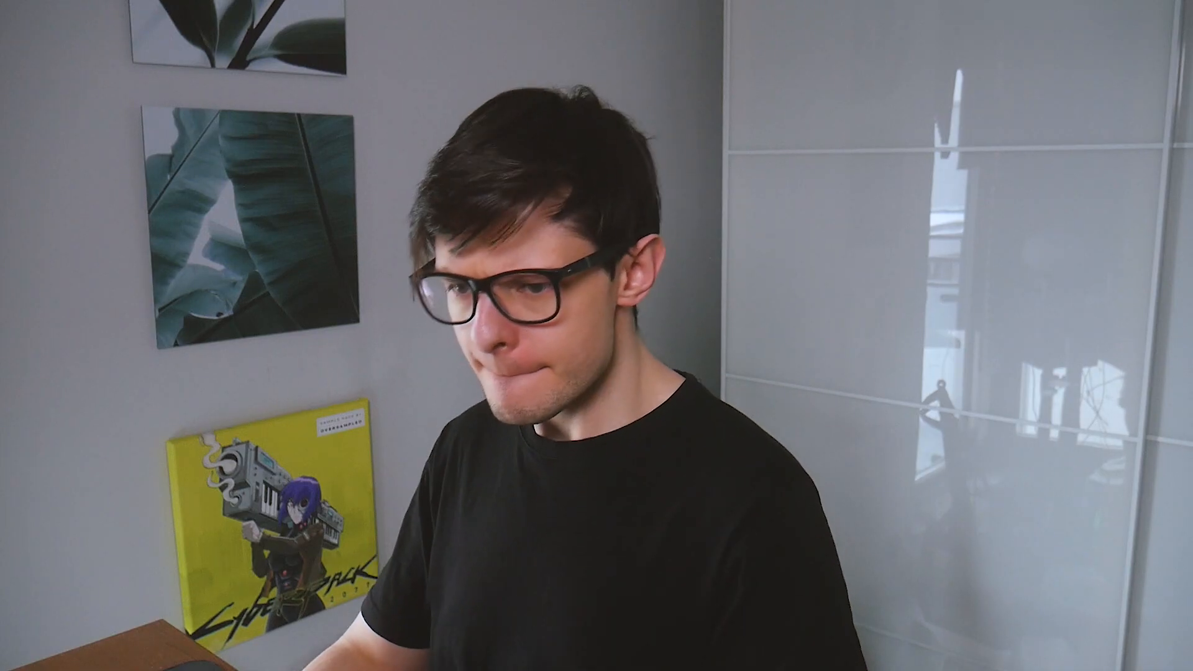